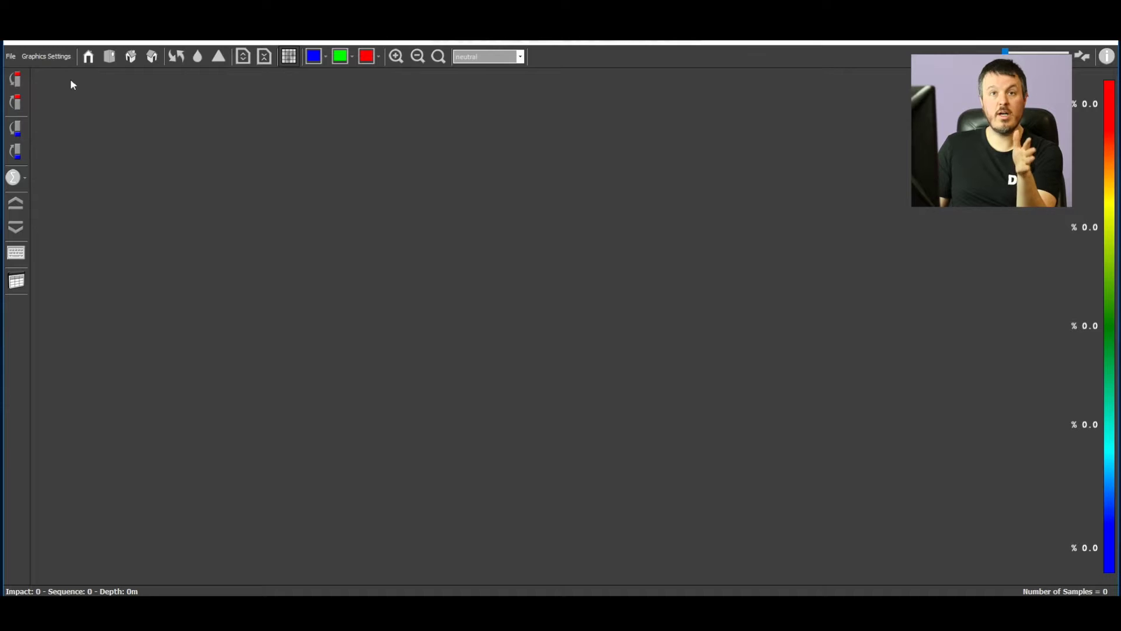
left_click(11, 57)
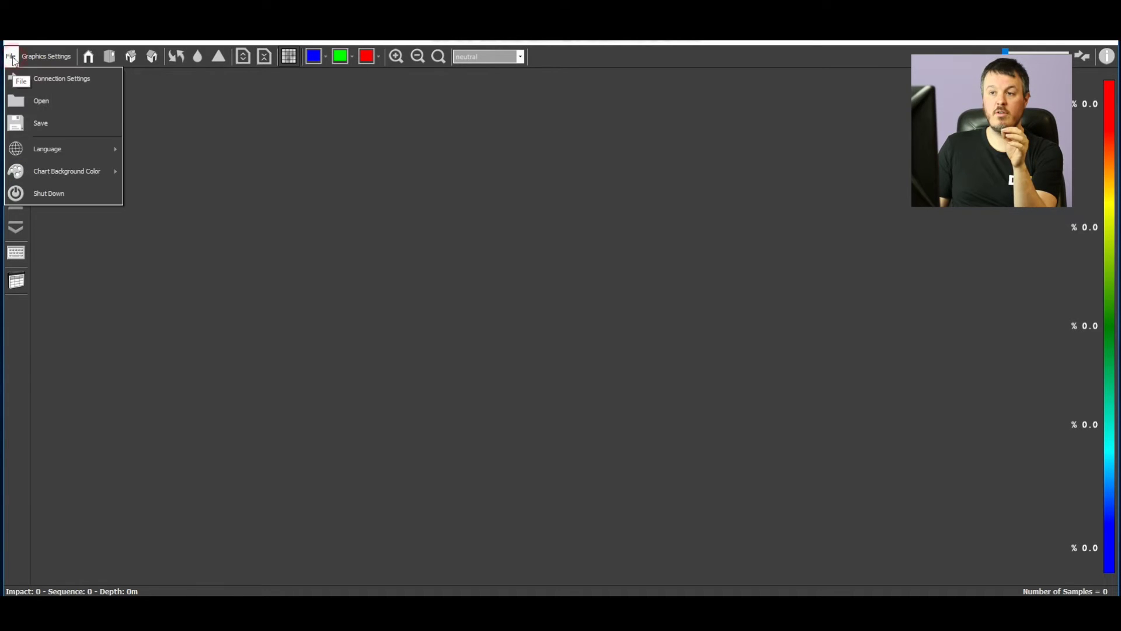
left_click(57, 120)
left_click(11, 57)
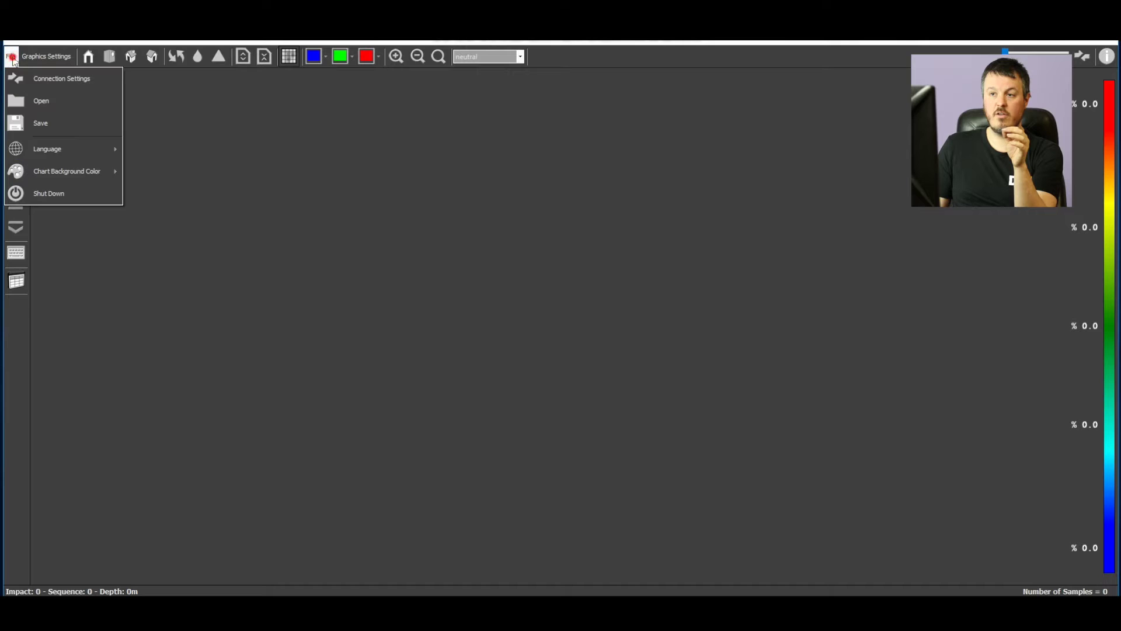
mouse_move(87, 158)
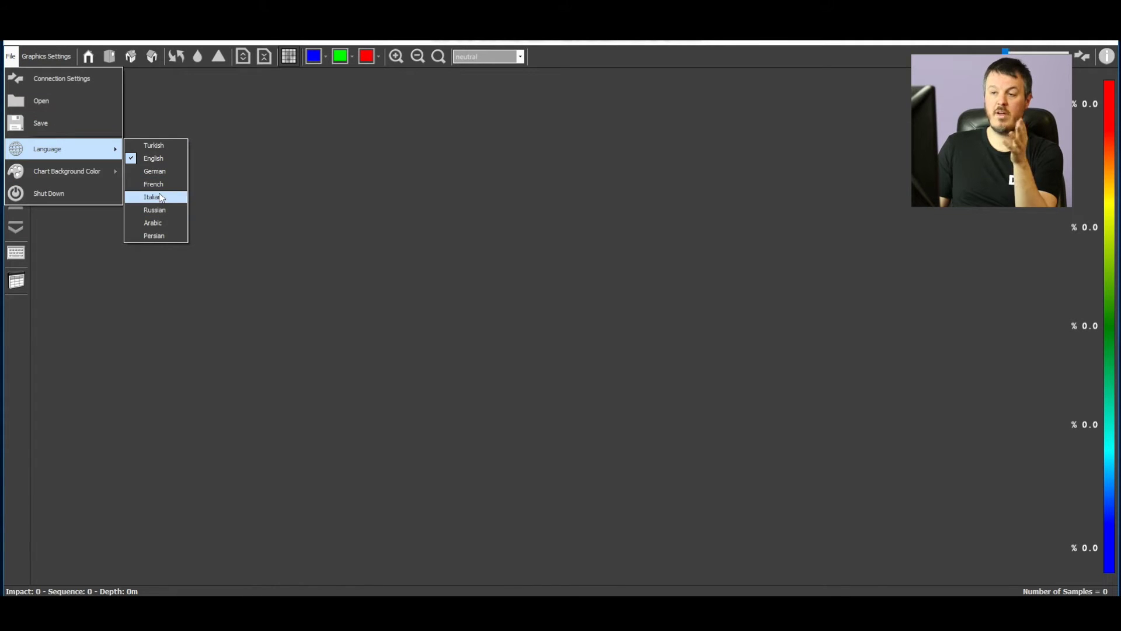
In the connection settings, set the search order to 6 and the number of pulses to 7
left_click(59, 81)
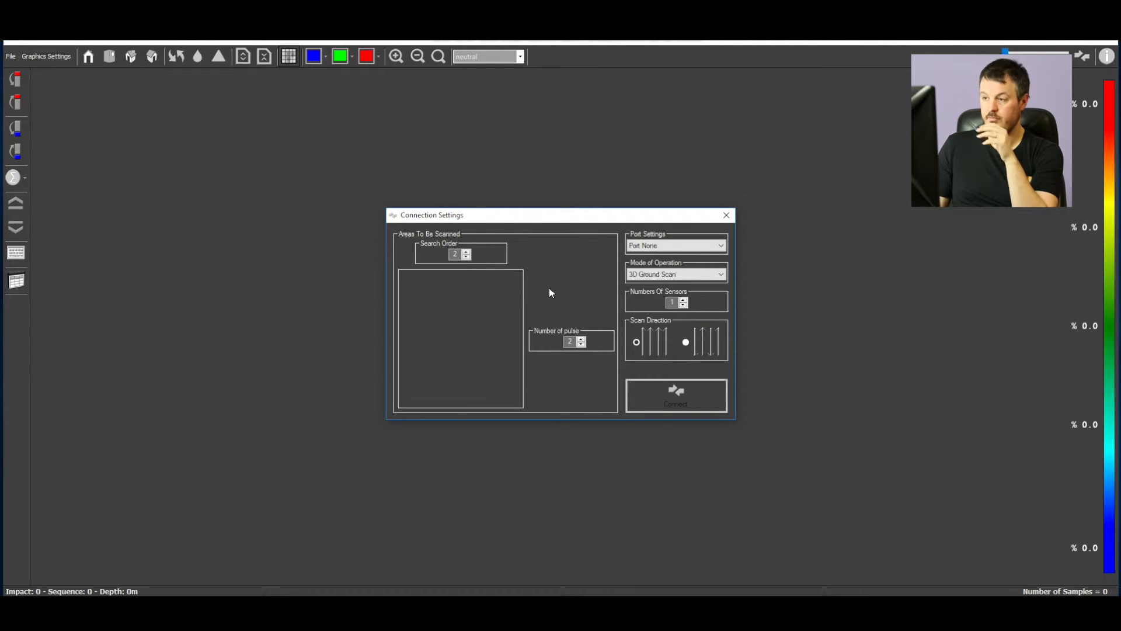
left_click(466, 251)
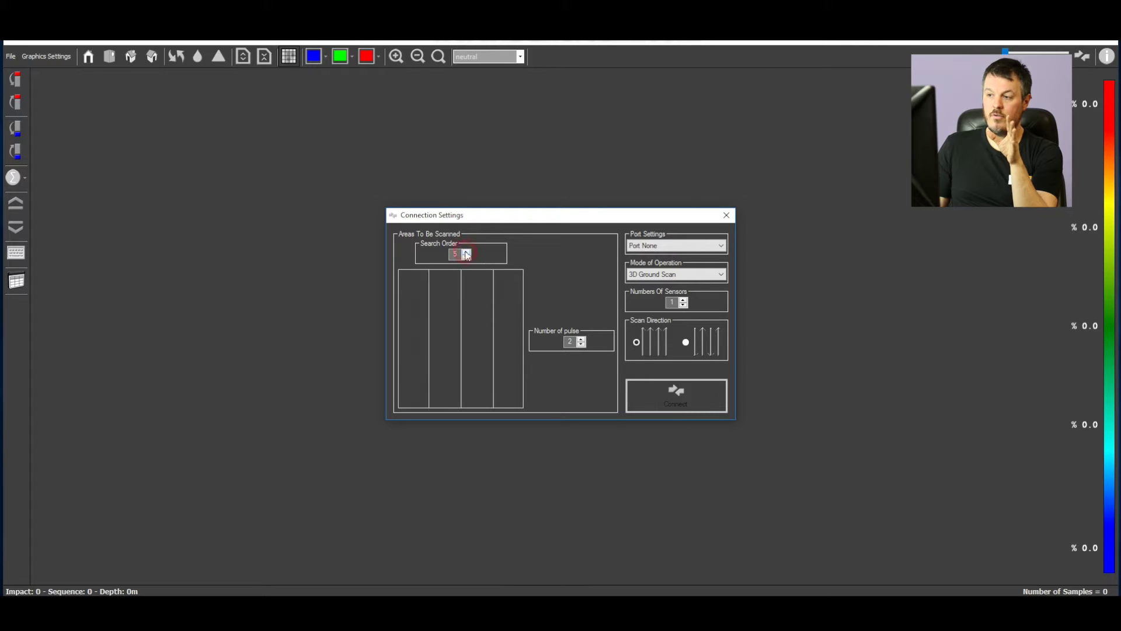
left_click(466, 252)
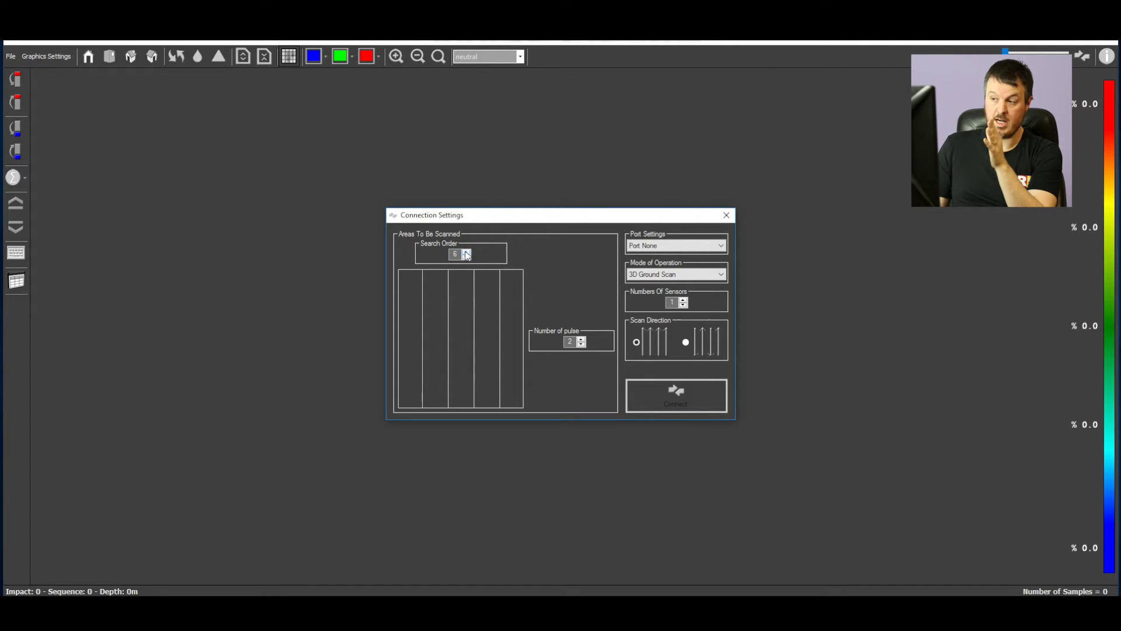
left_click(583, 340)
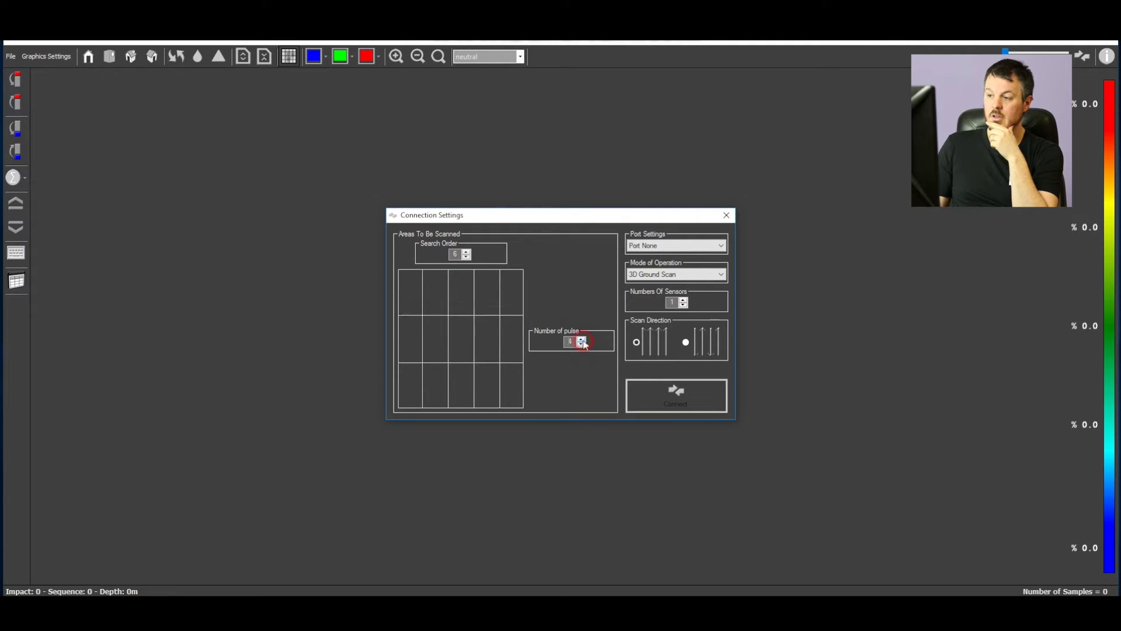
left_click(583, 339)
left_click(582, 340)
left_click(583, 339)
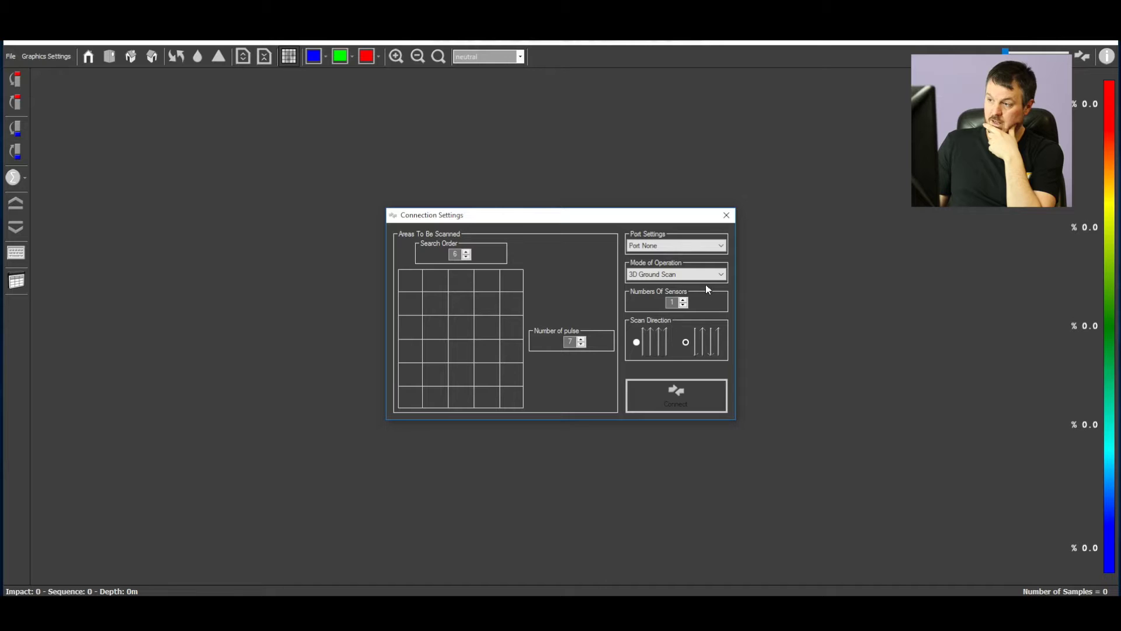
Choose 3D Ground Scan as the mode of operation and set the search order to 5
left_click(699, 275)
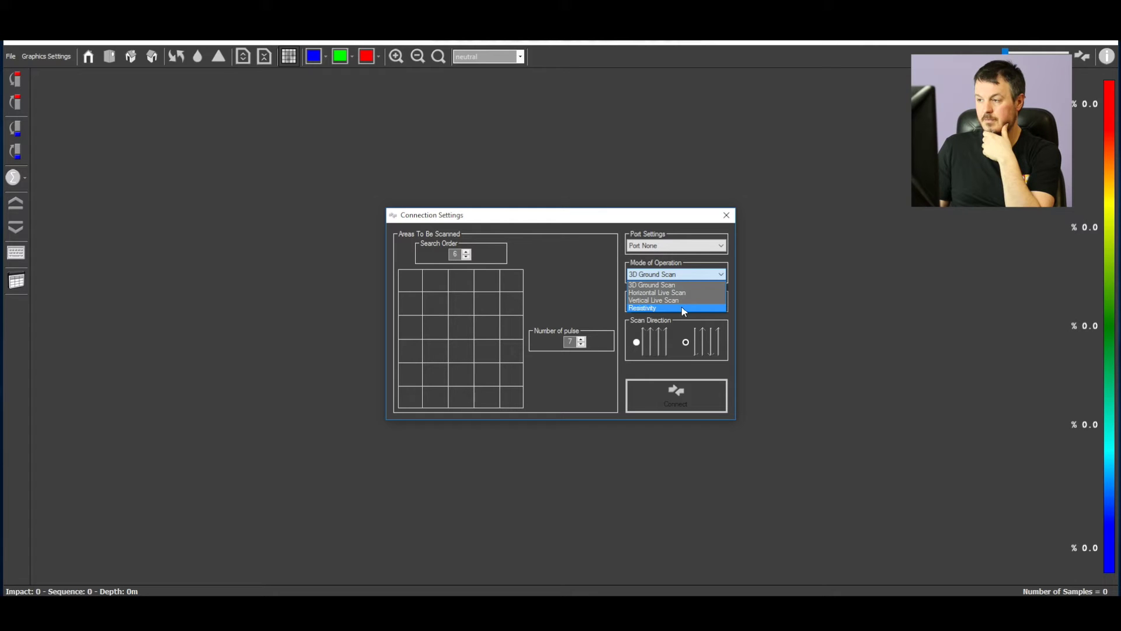
left_click(675, 285)
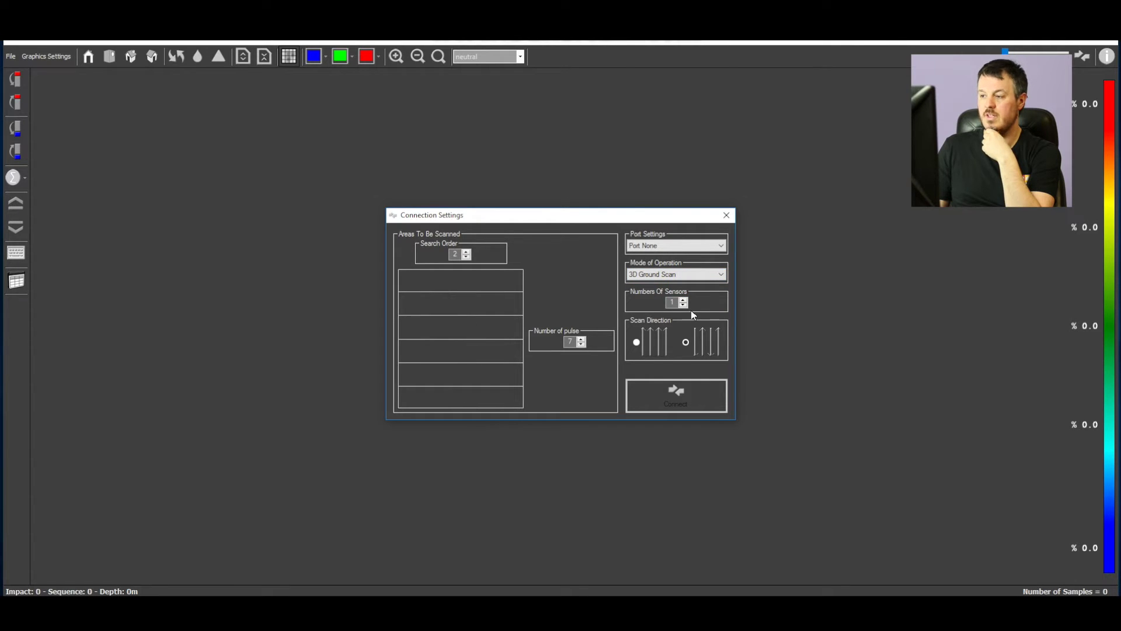
left_click(468, 253)
left_click(467, 252)
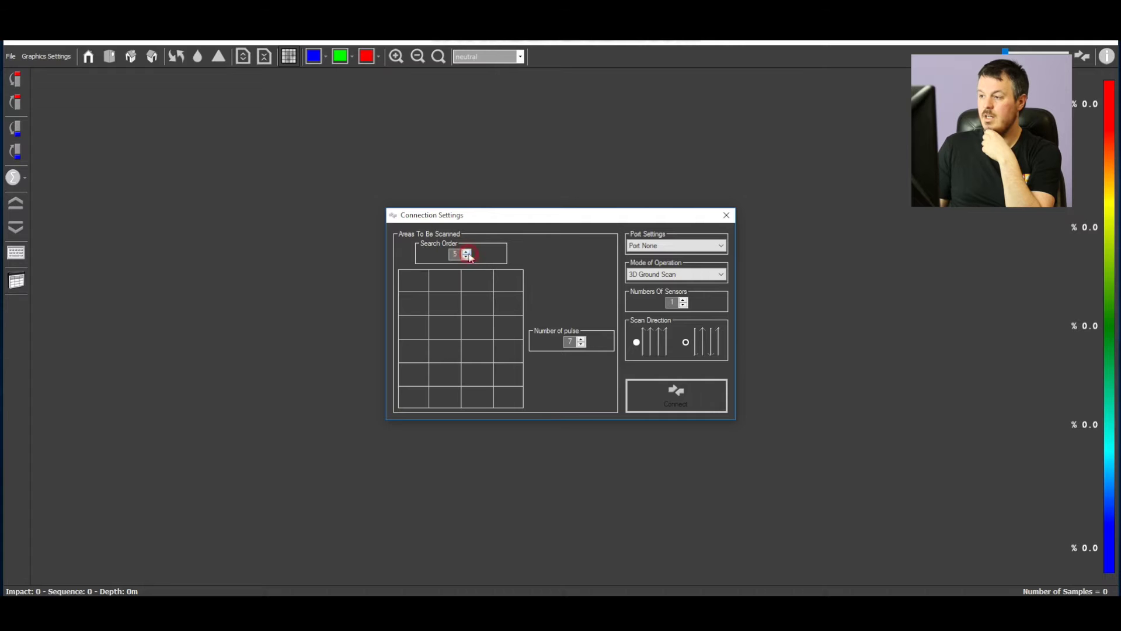
Choose the scan direction with every line running the same way and close the connection settings
left_click(636, 342)
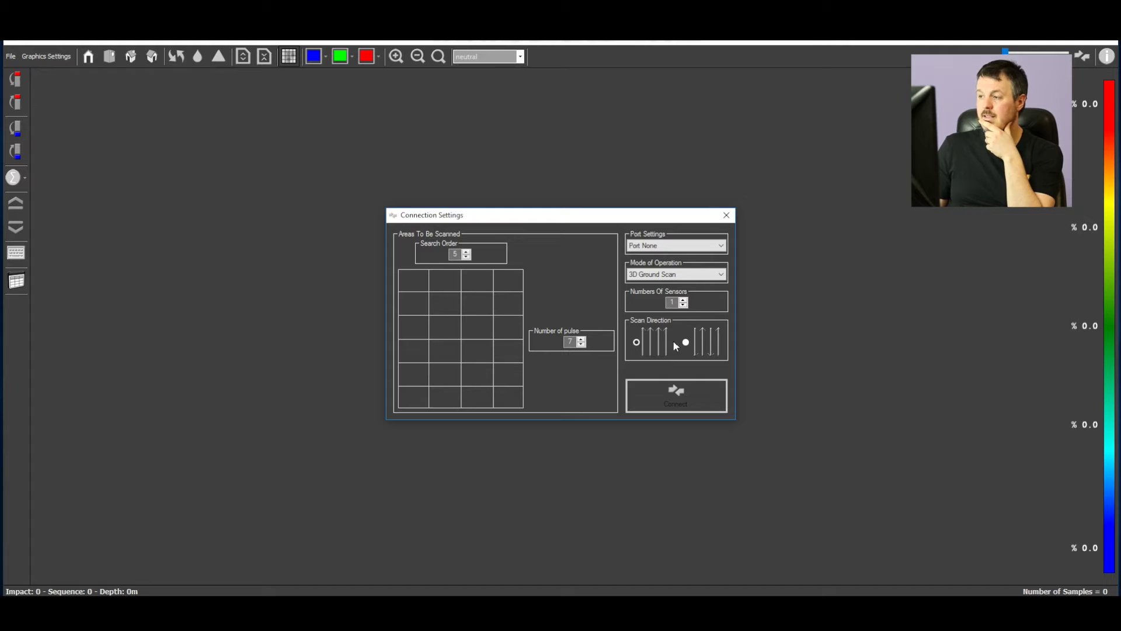
left_click(727, 216)
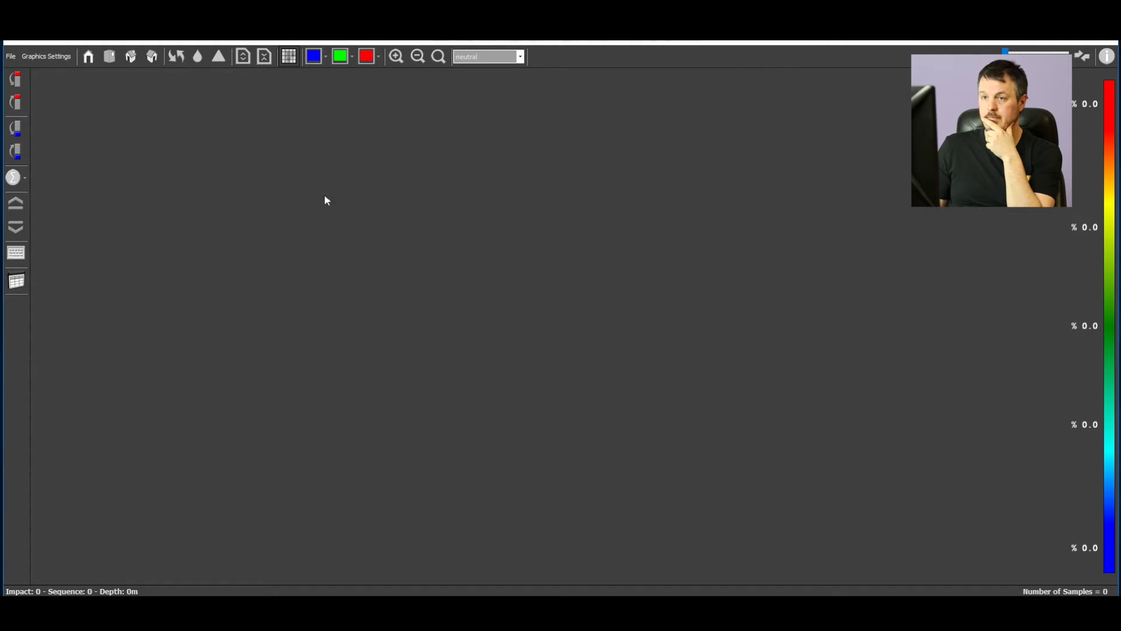
Open a saved ground scan file from the file list
left_click(11, 56)
left_click(41, 101)
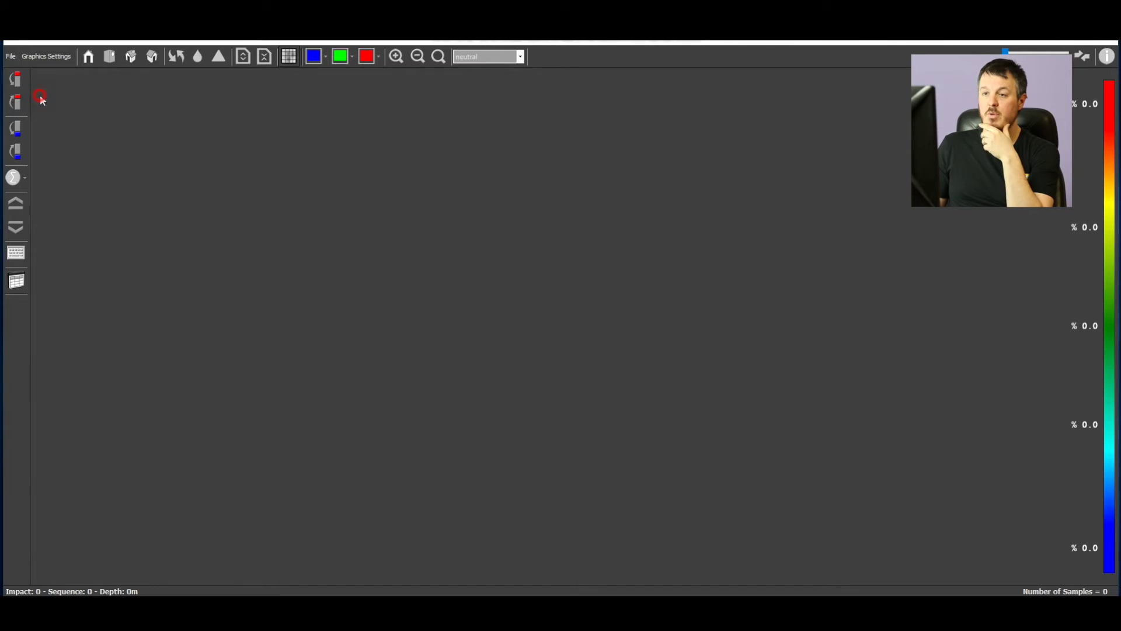
left_click(129, 128)
double_click(132, 128)
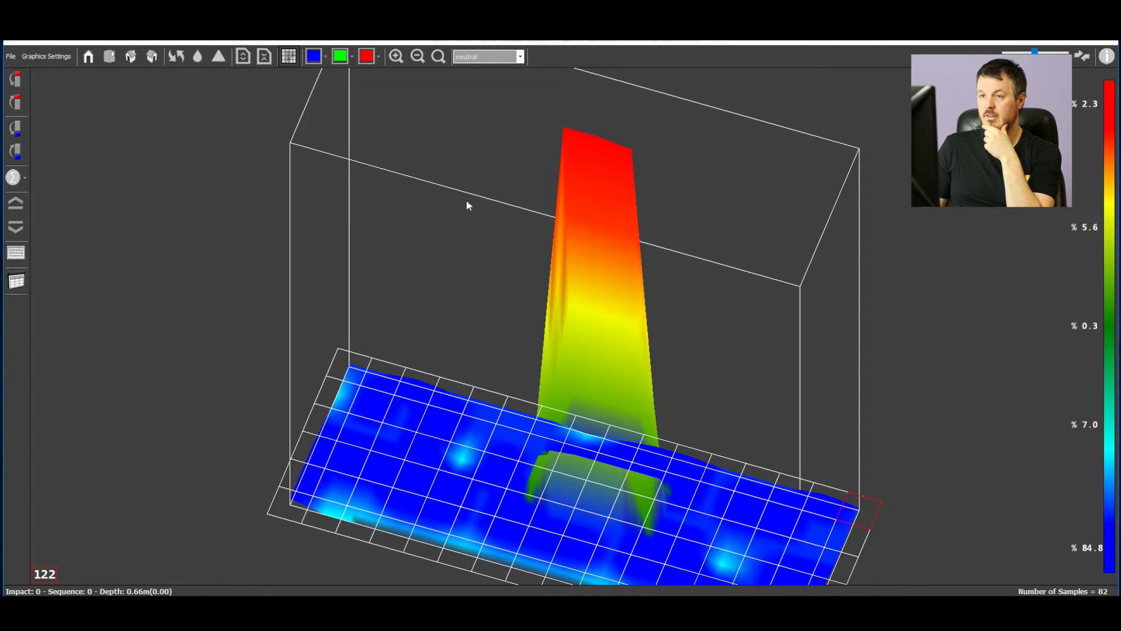
Show the scan from the top and step the cell marker across the grid using the on-screen direction pad
left_click(109, 59)
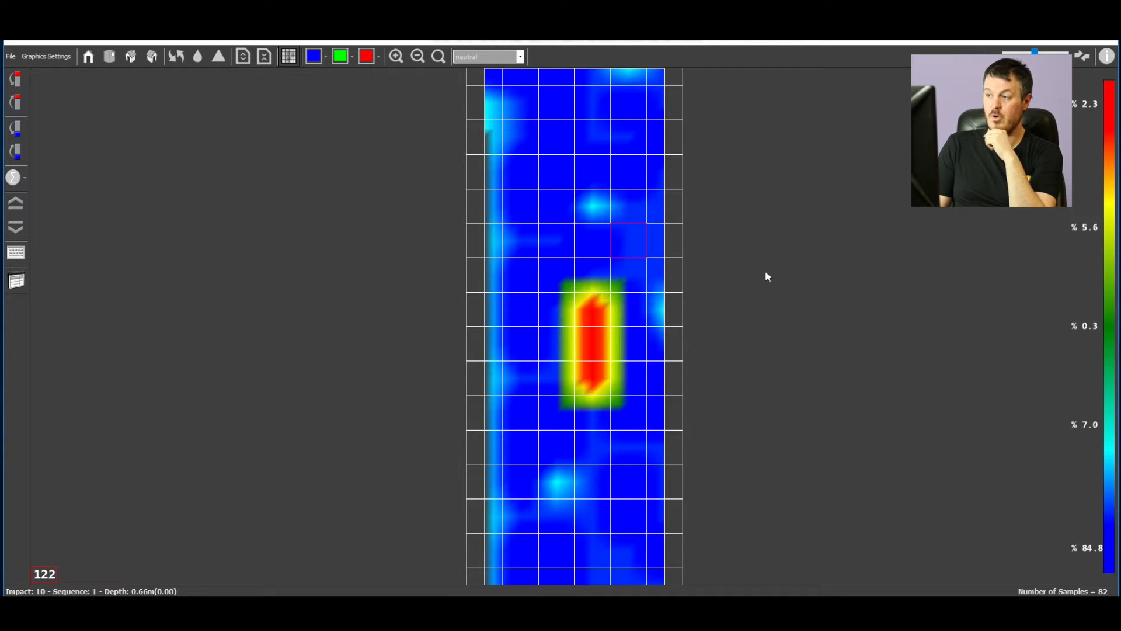
left_click(16, 208)
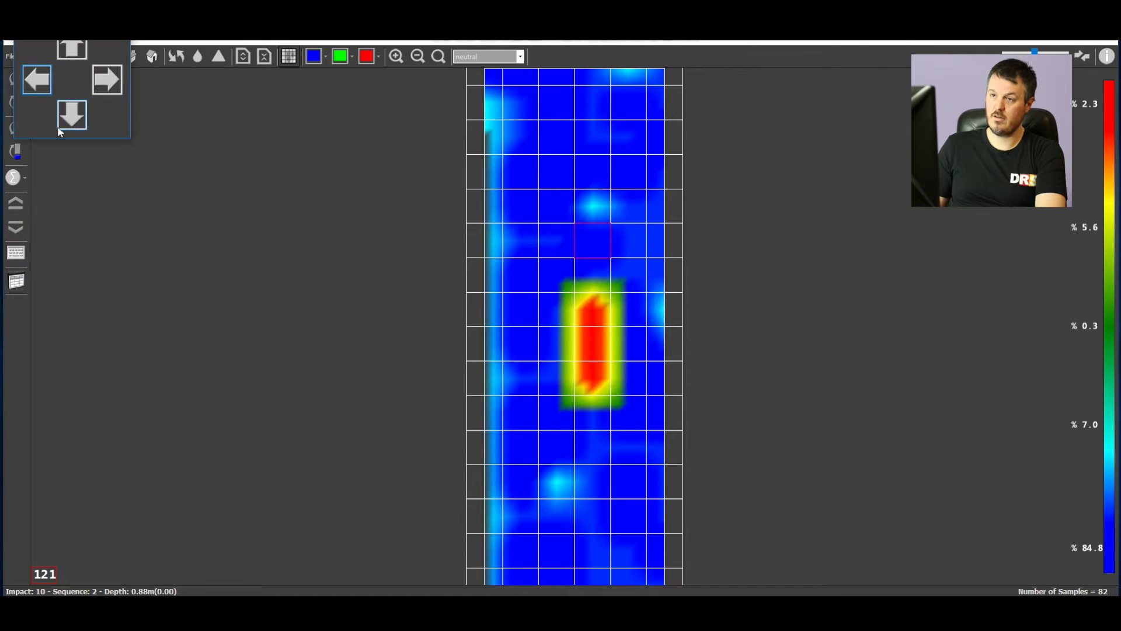
left_click(71, 114)
left_click(107, 79)
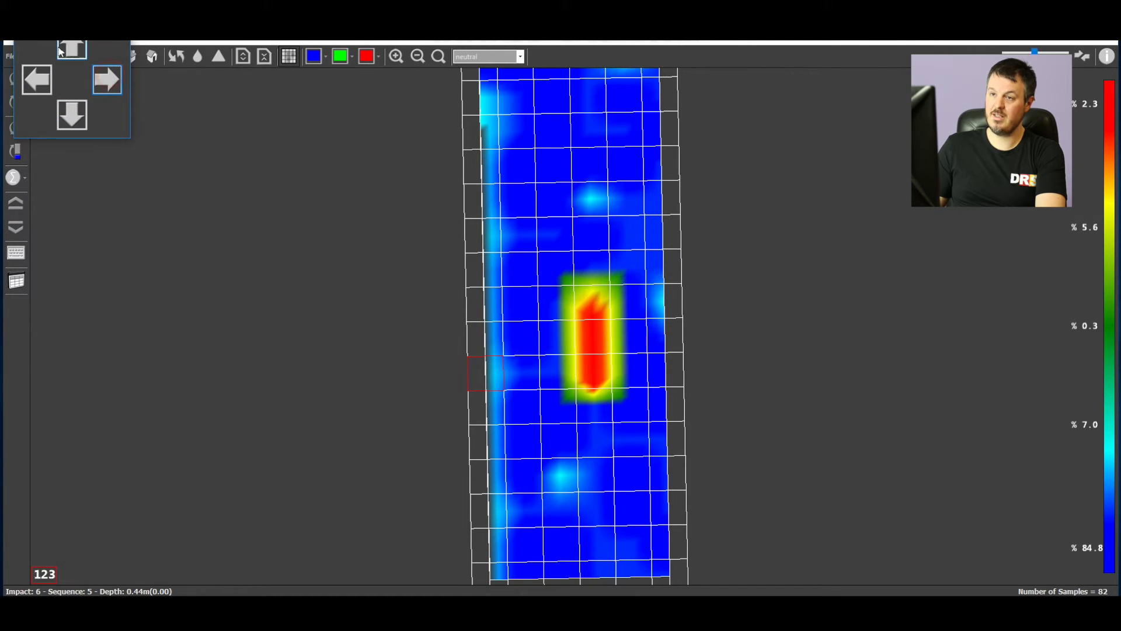
left_click(33, 74)
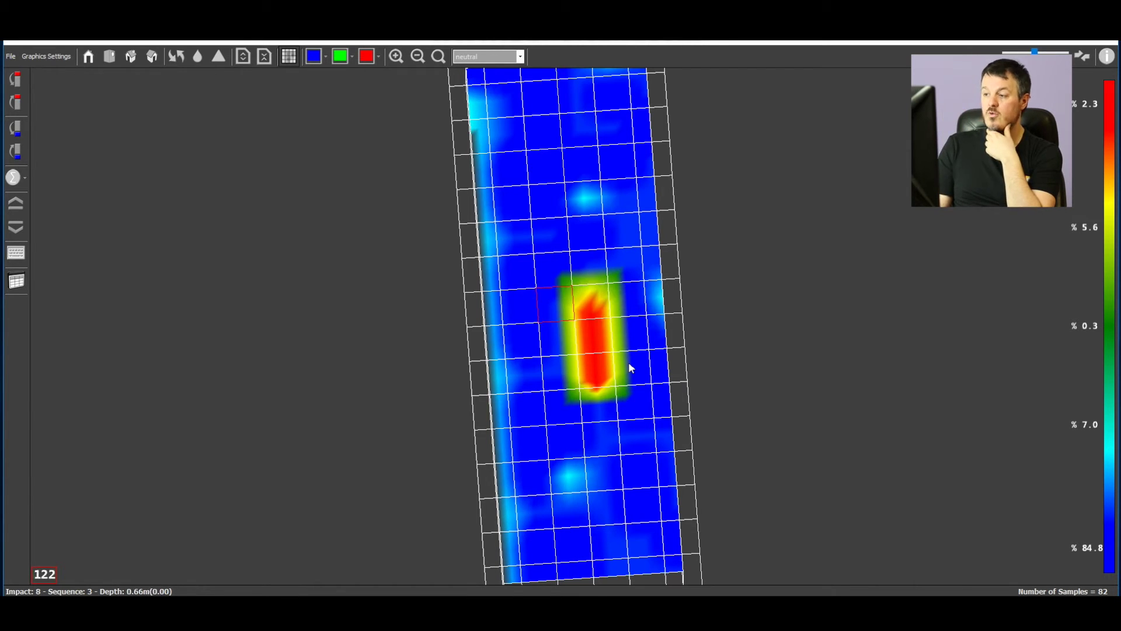
Move the cell marker onto the red anomaly at impact 8, sequence 2 to read its depth
key("Down")
key("Down")
key("Up")
key("Up")
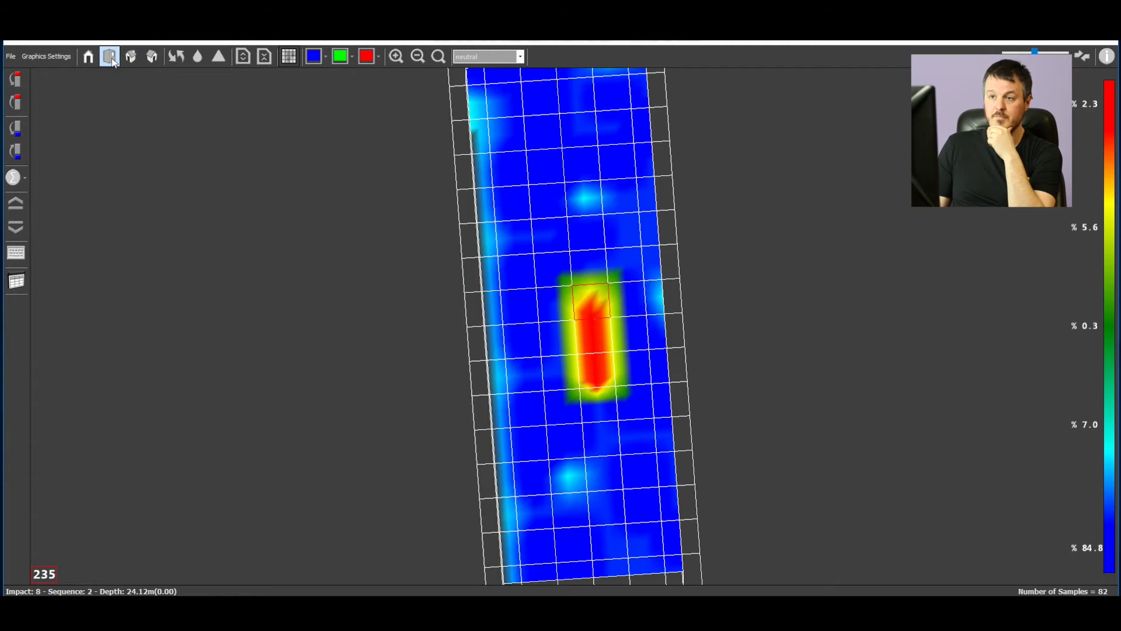
In the side view of the scan, set the soil type to sandy and lower the depth plane to 2.70 m
left_click(109, 57)
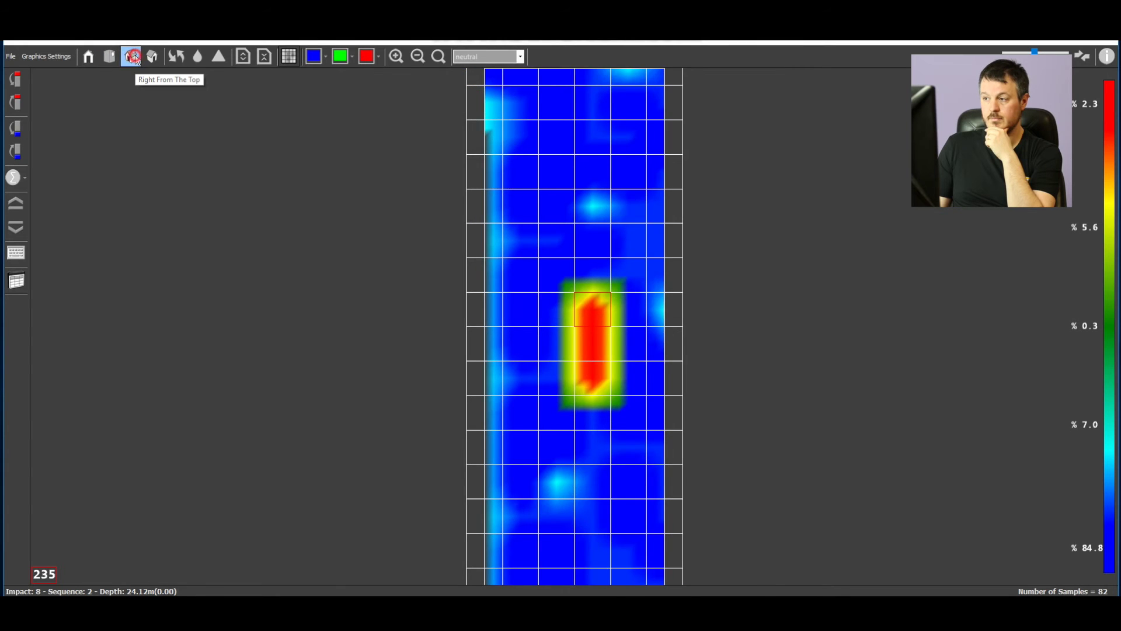
left_click(131, 57)
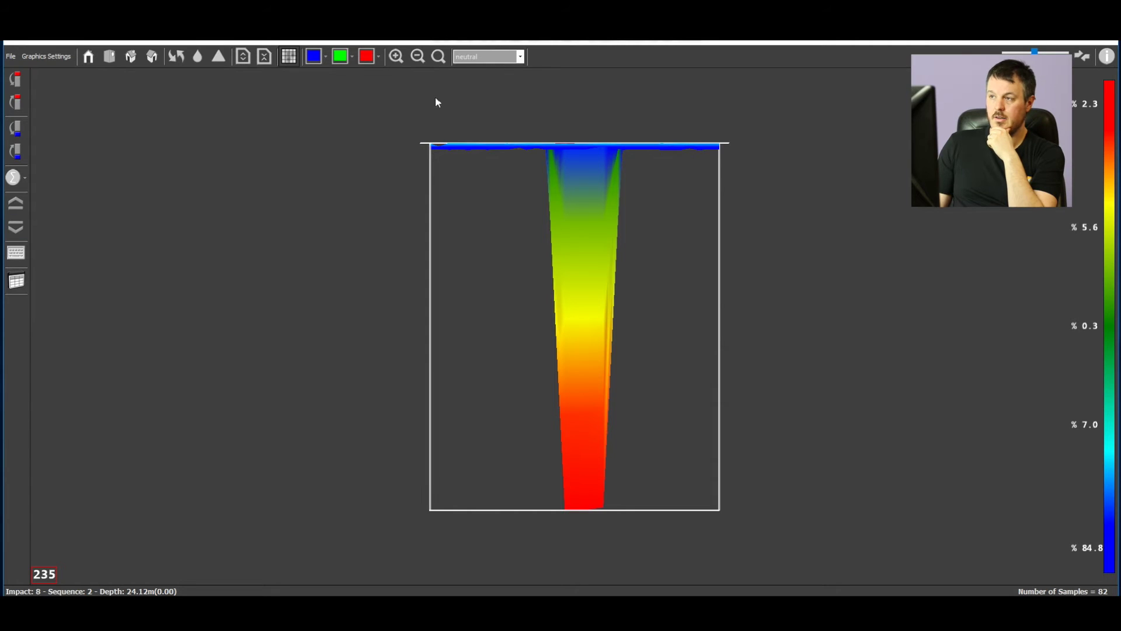
left_click(518, 58)
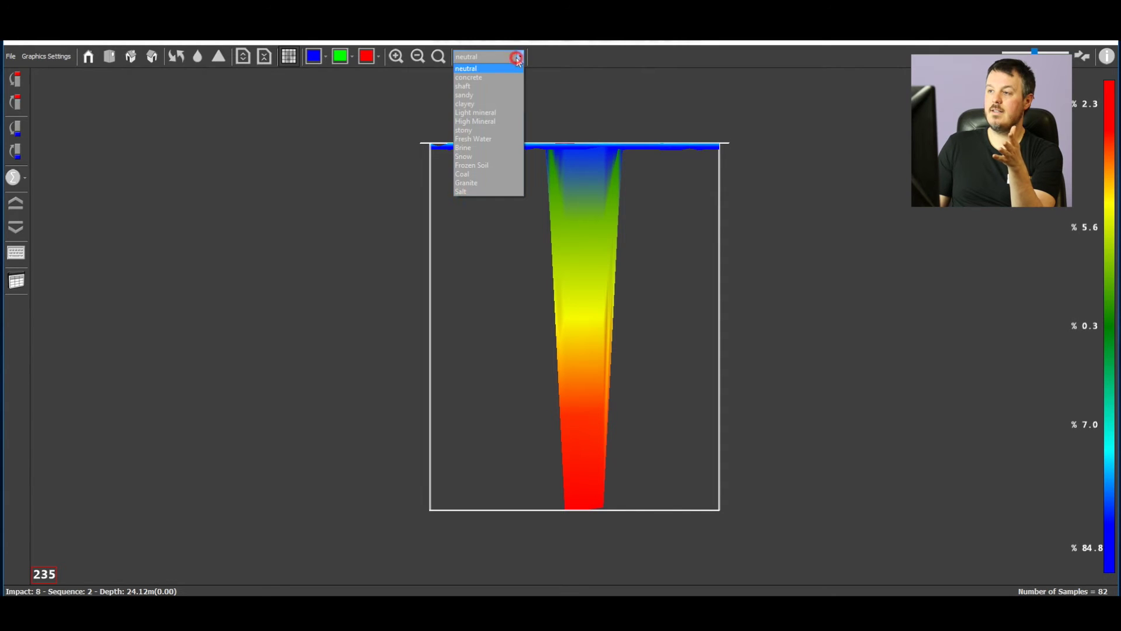
left_click(491, 96)
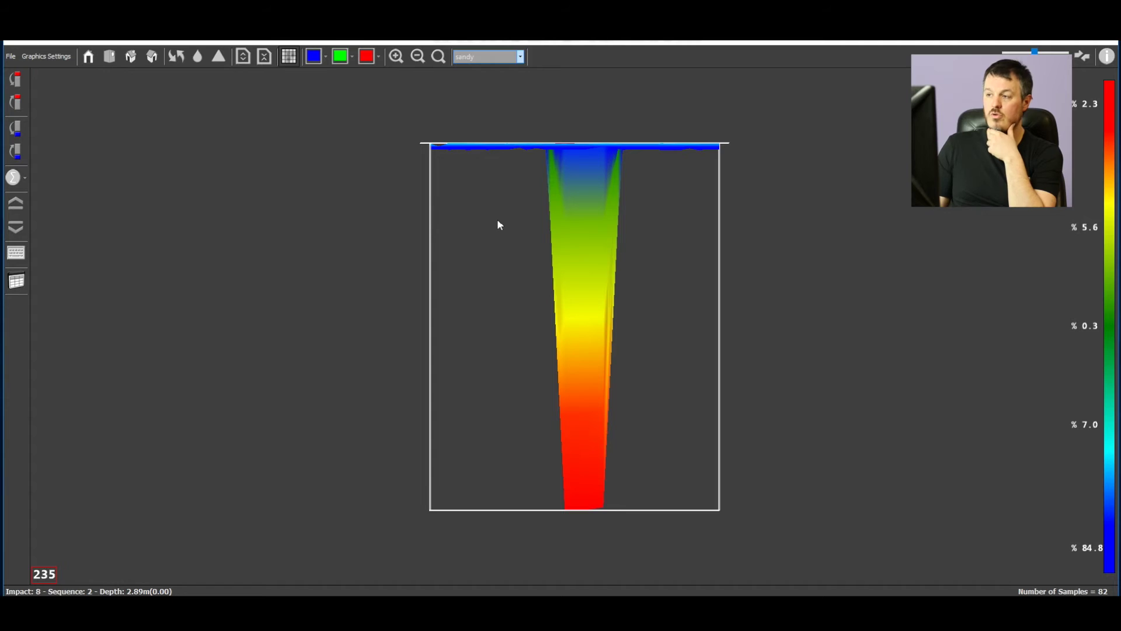
left_click(17, 231)
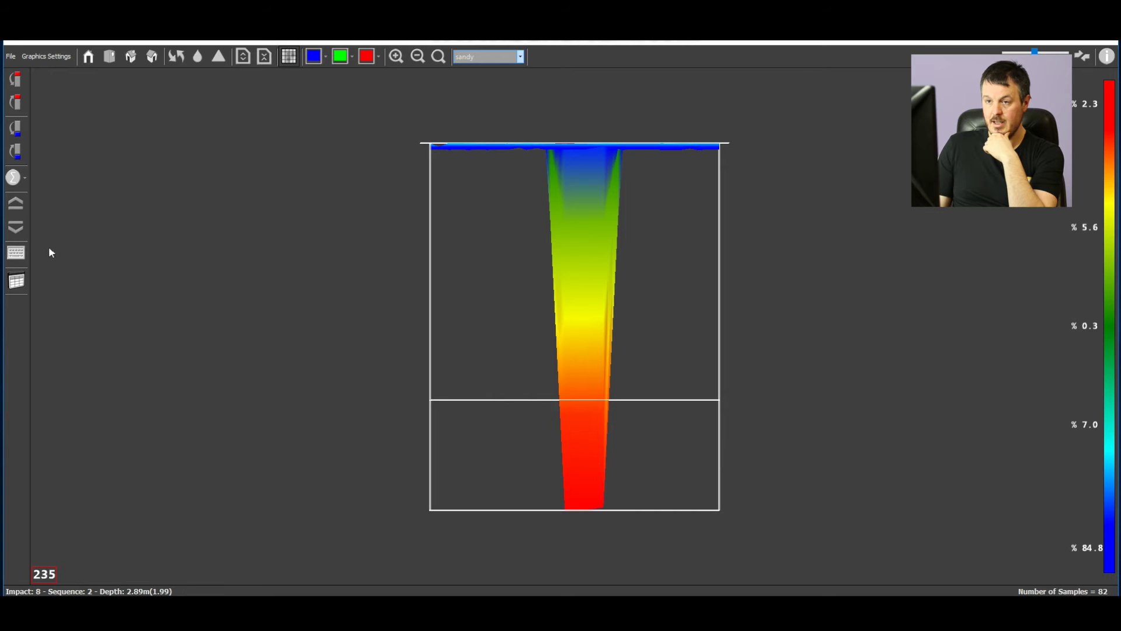
left_click(18, 228)
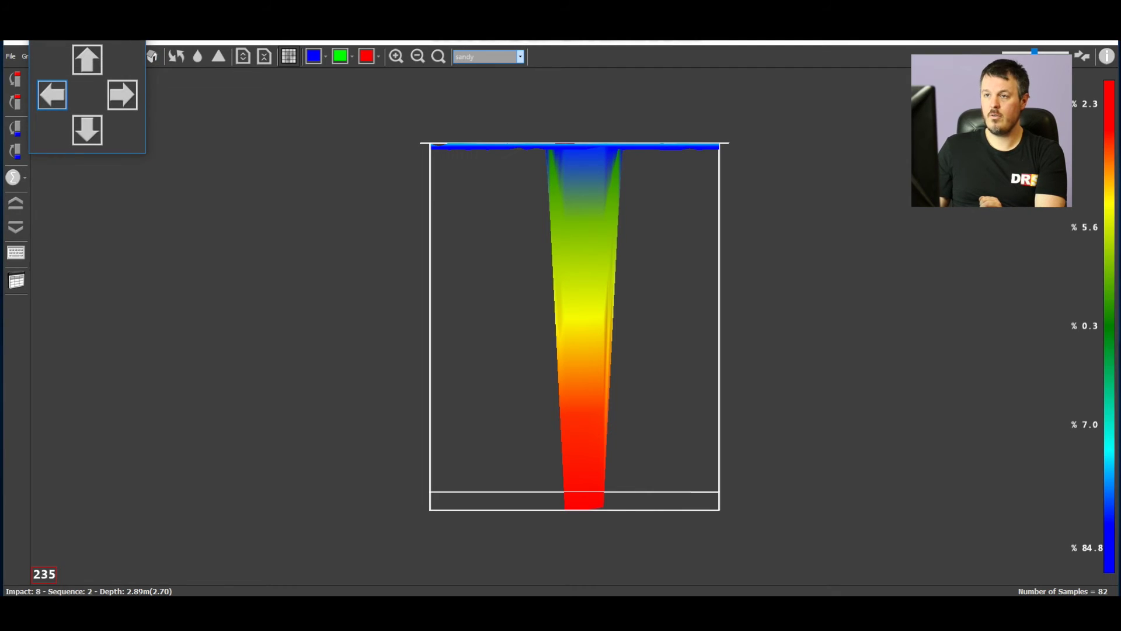
Open the table of scan values, show the scan in perspective, and step the marker around the anomaly to compare cells
left_click(17, 281)
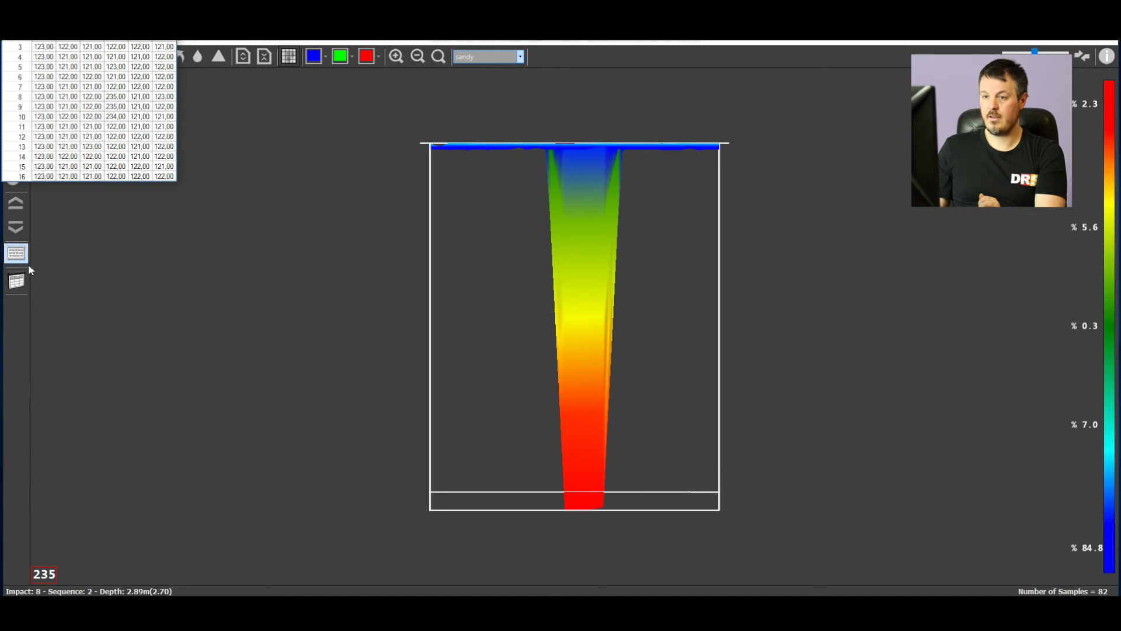
left_click(130, 55)
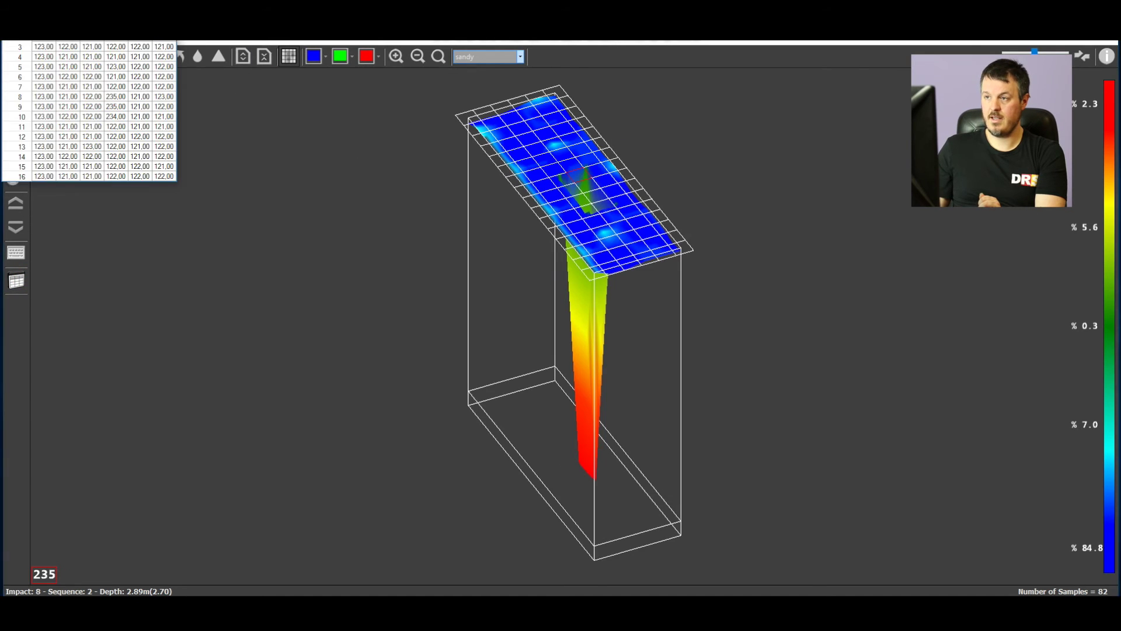
key("Left")
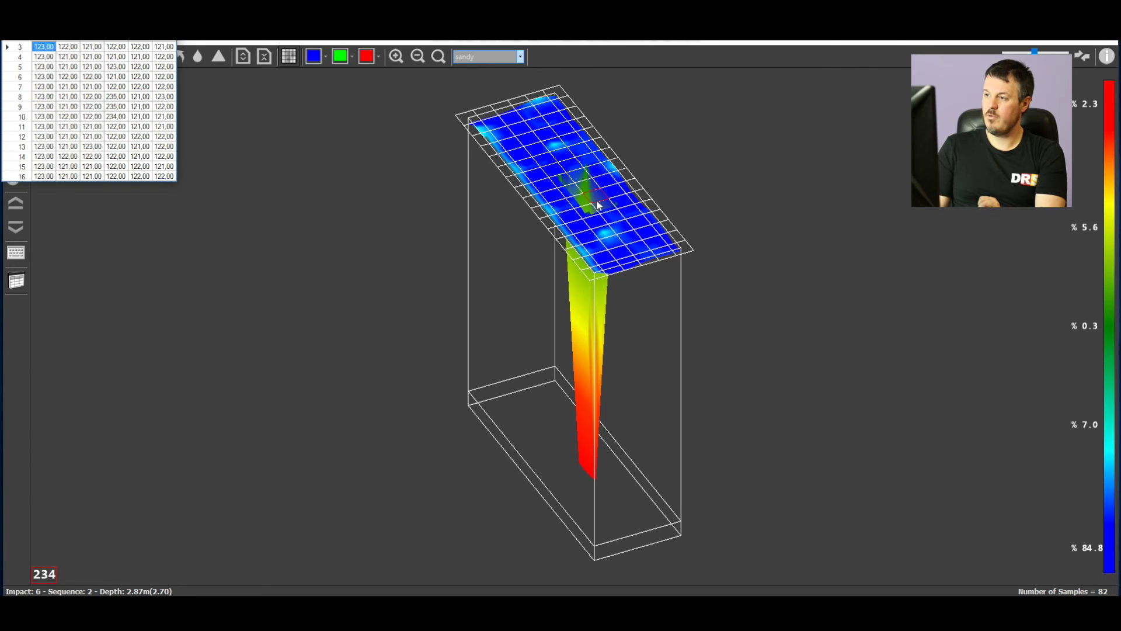
key("Left")
key("Left")
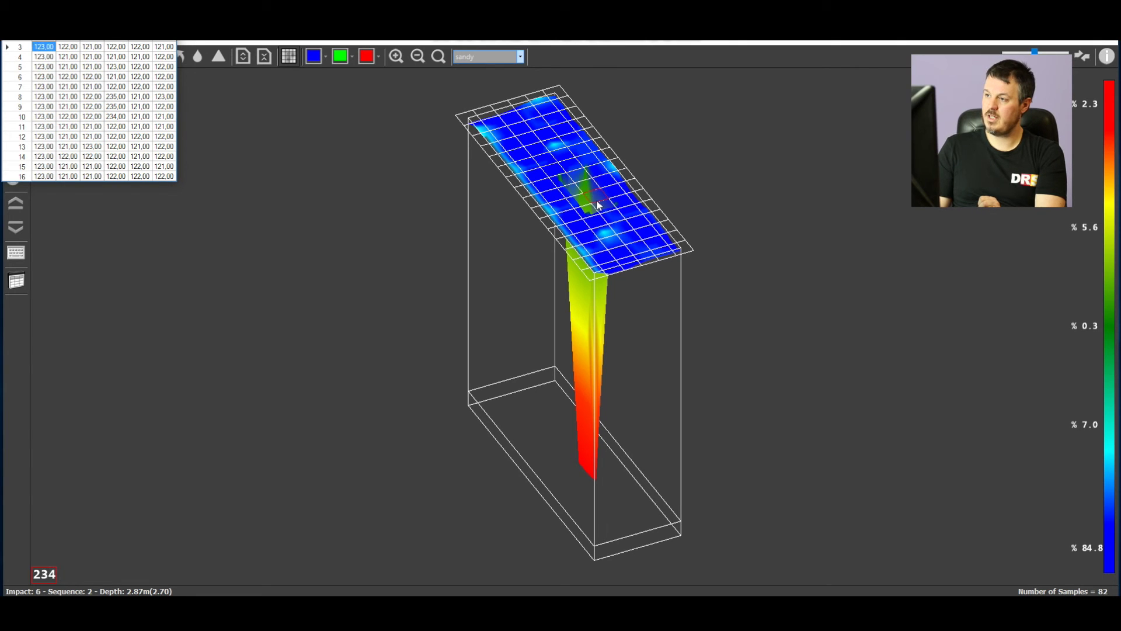
key("Right")
key("Left")
key("Left")
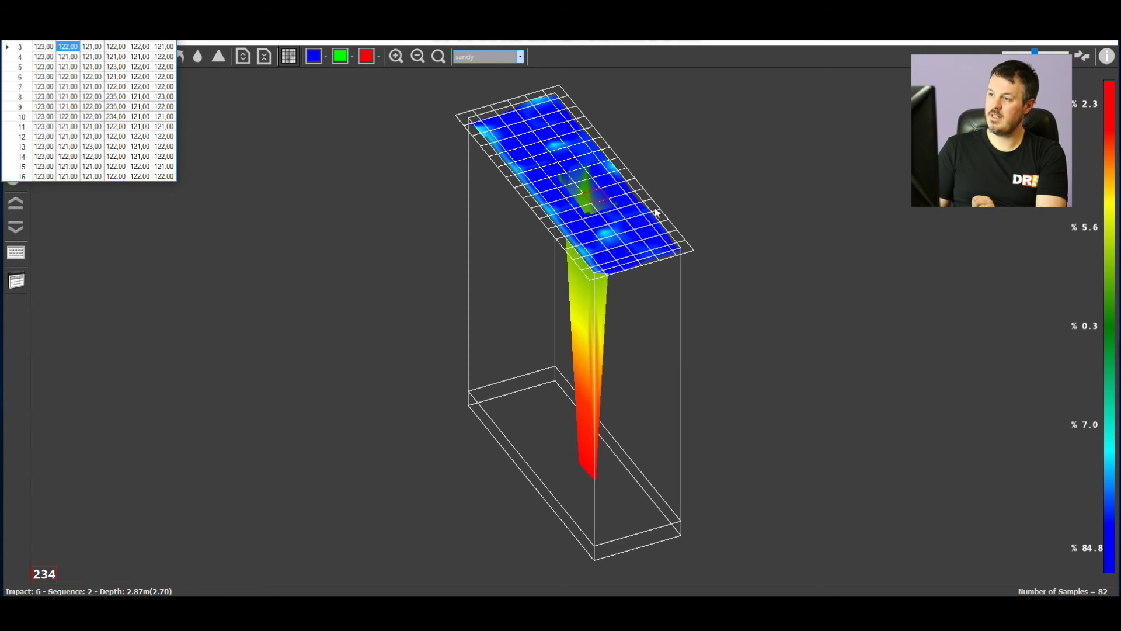
key("Right")
key("Right")
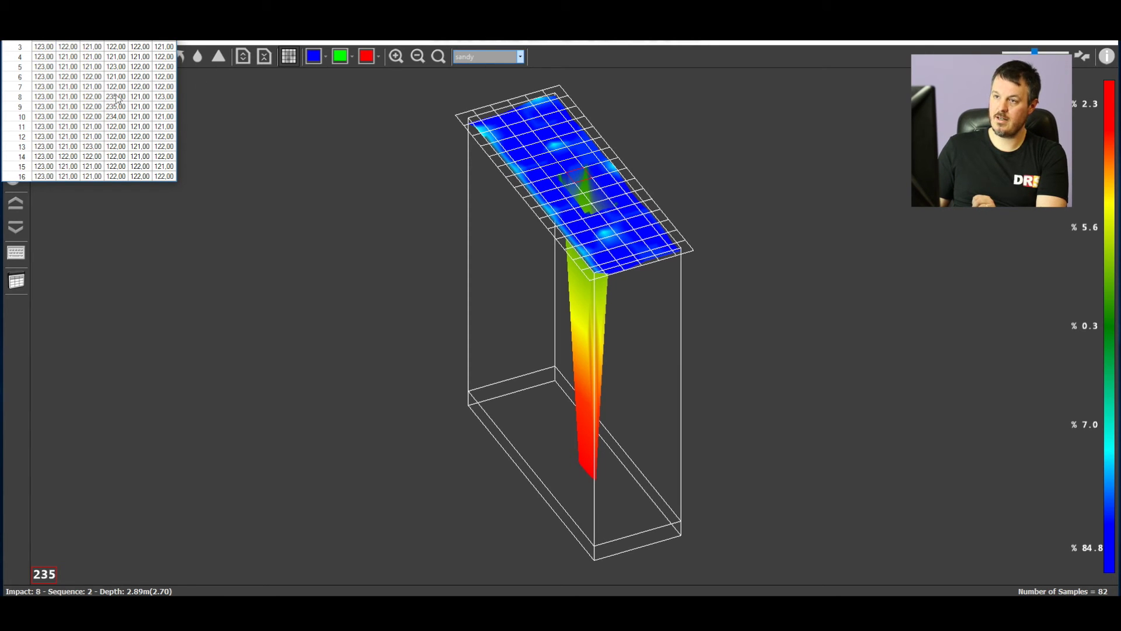
Examine the anomaly's cell in row 8 of the scan value table, and close the table
key("Down")
key("Down")
key("Down")
key("Down")
key("Down")
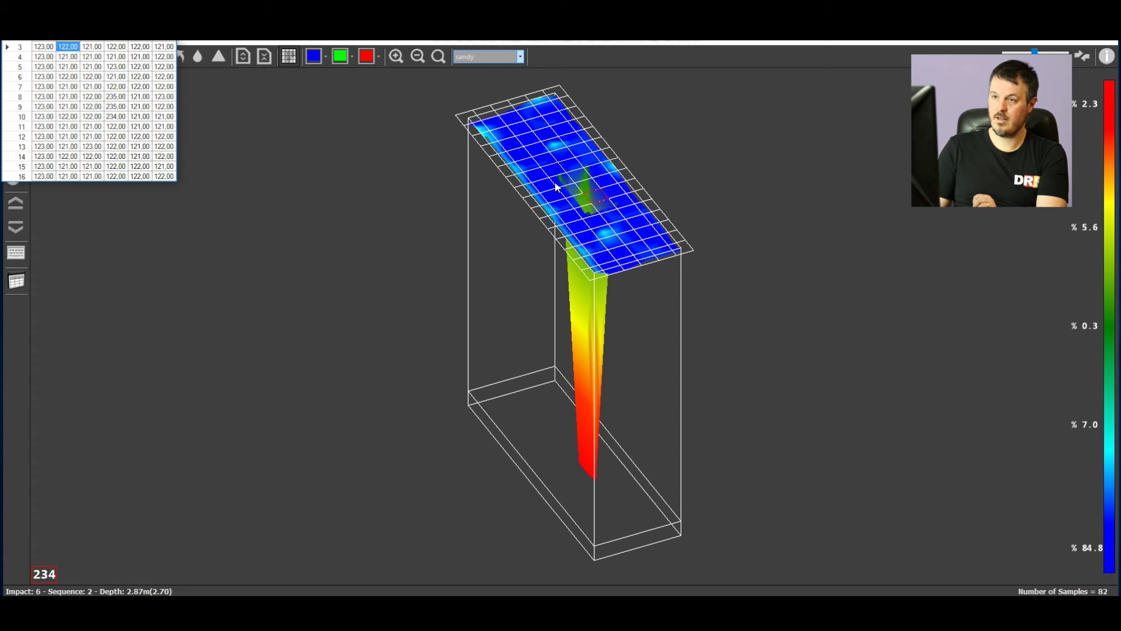
key("Right")
key("Right")
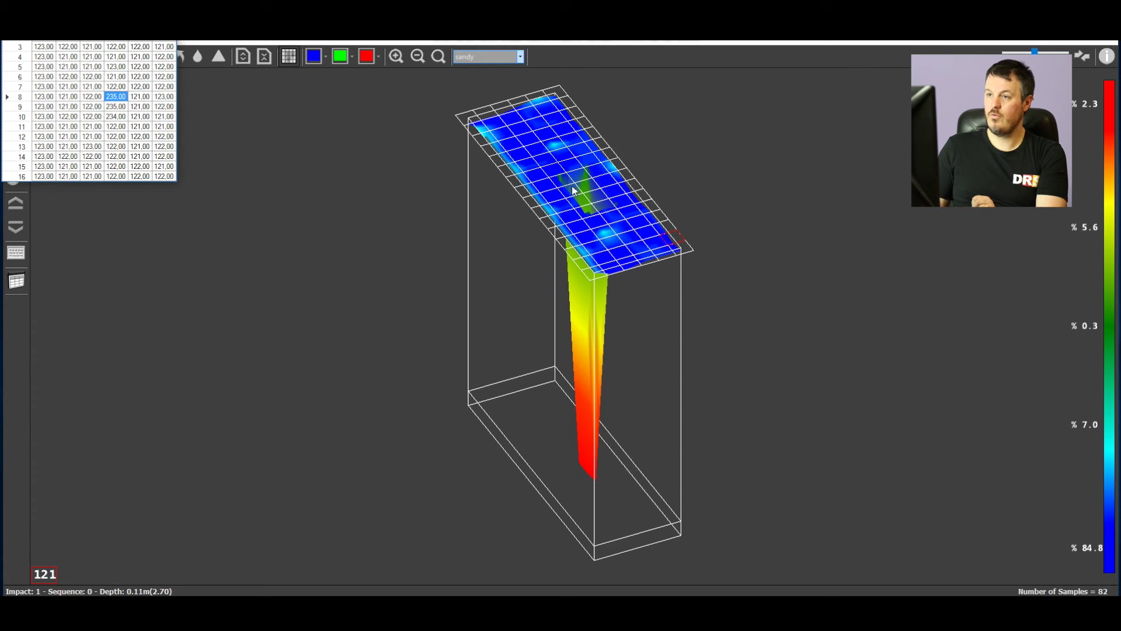
left_click(268, 126)
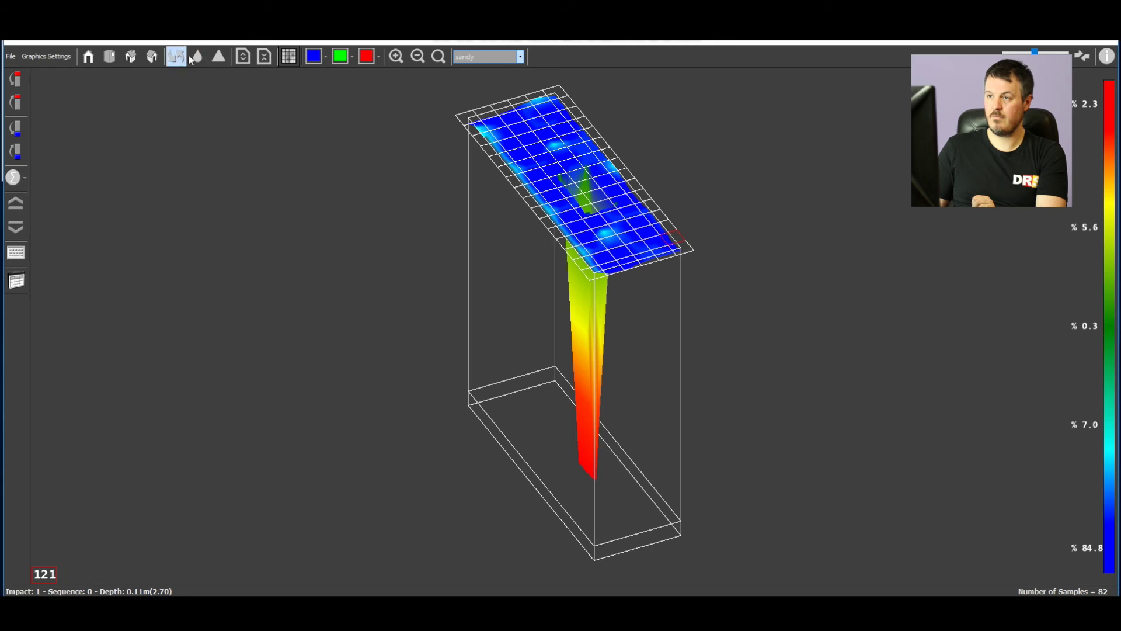
Hide and restore the grid cage over the scan, and show the scan from above
left_click(289, 56)
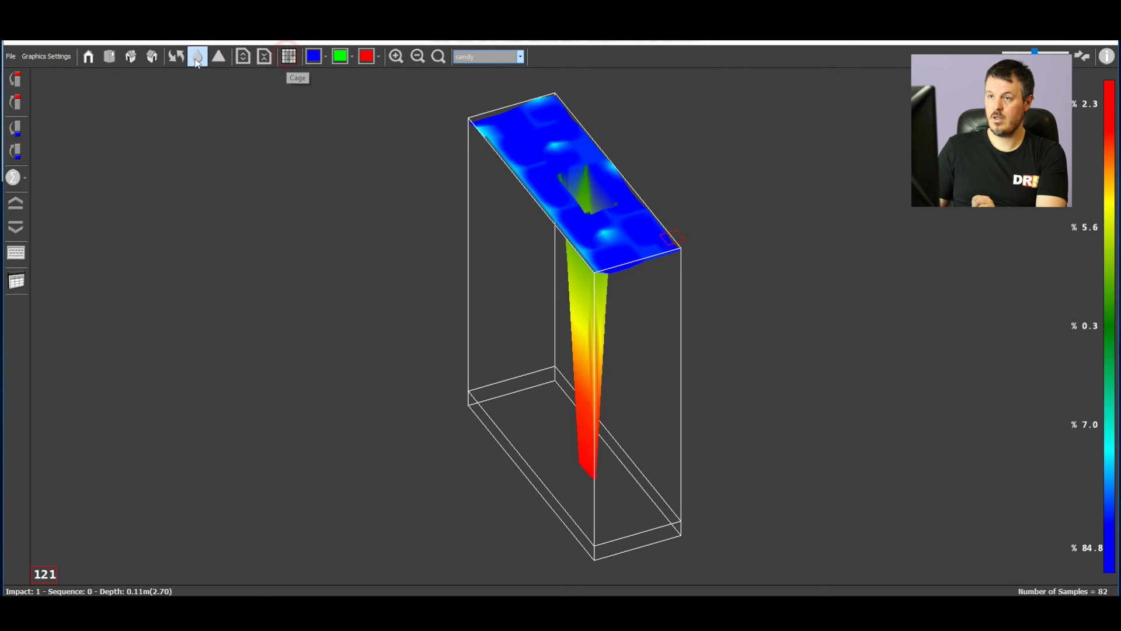
left_click(88, 56)
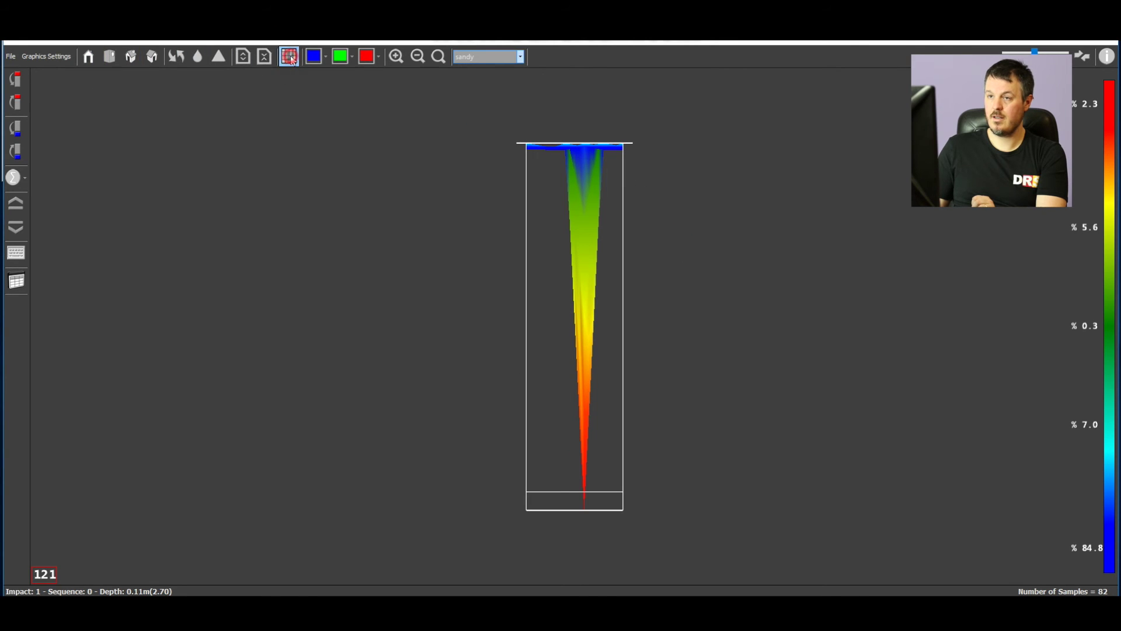
left_click(109, 56)
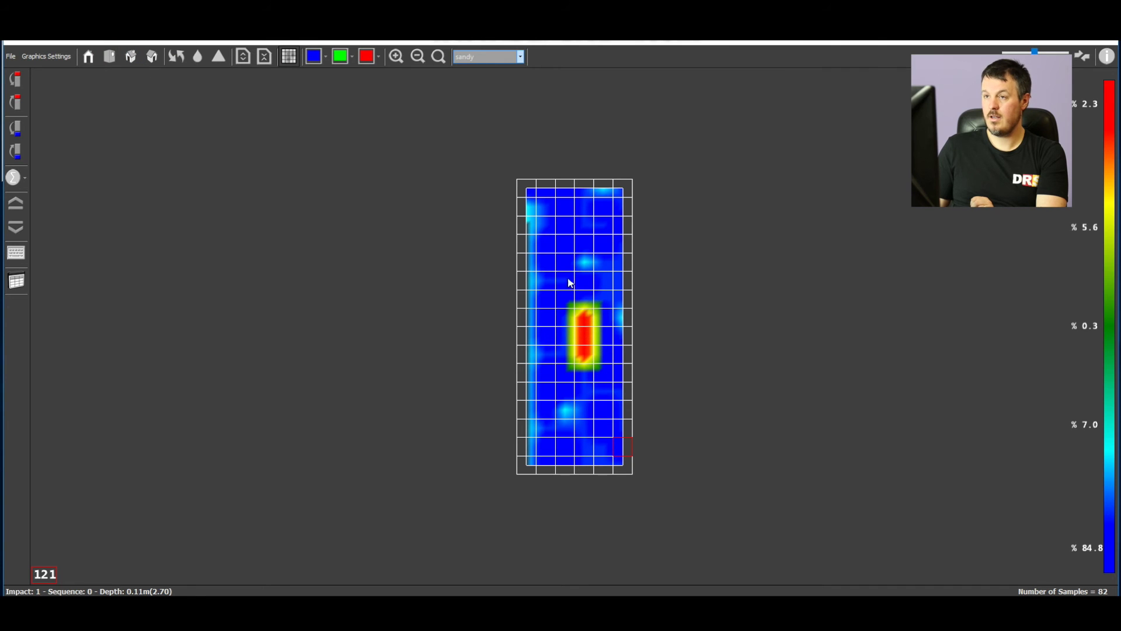
Open the table of scan values, mark the red anomaly in the top view, and check its cells in rows 9 and 10
left_click(15, 281)
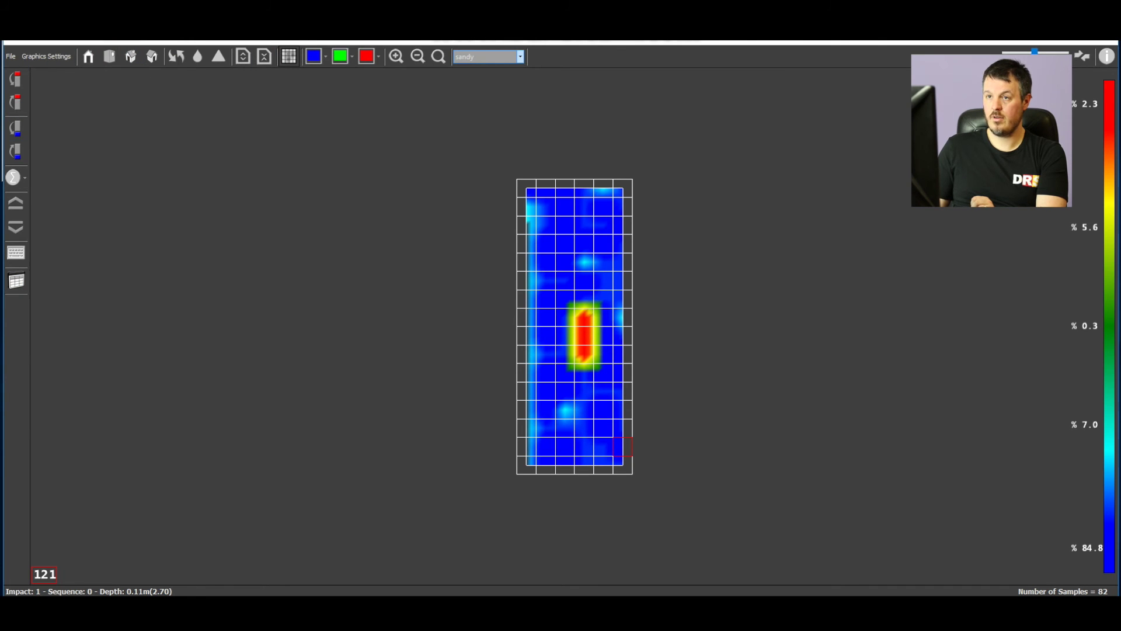
left_click(586, 340)
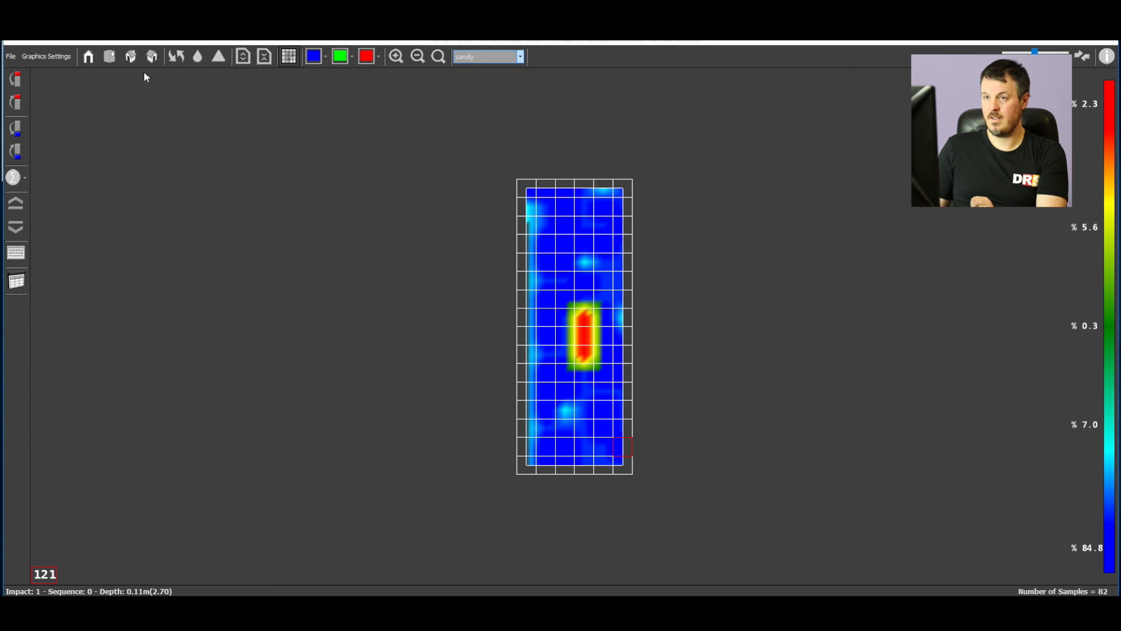
left_click(281, 63)
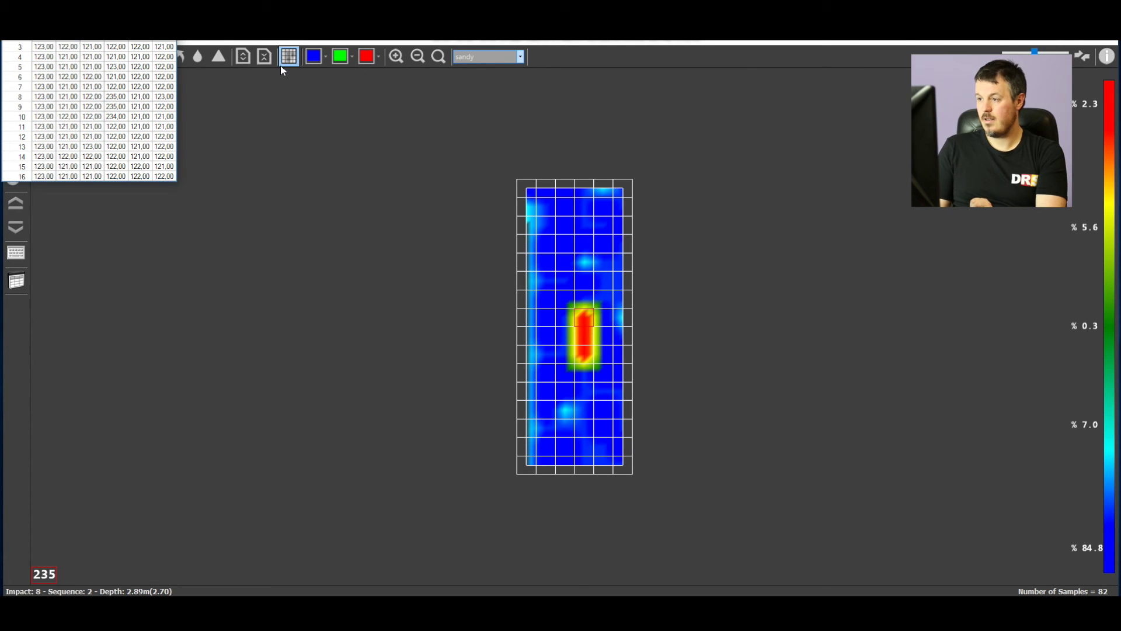
left_click(116, 107)
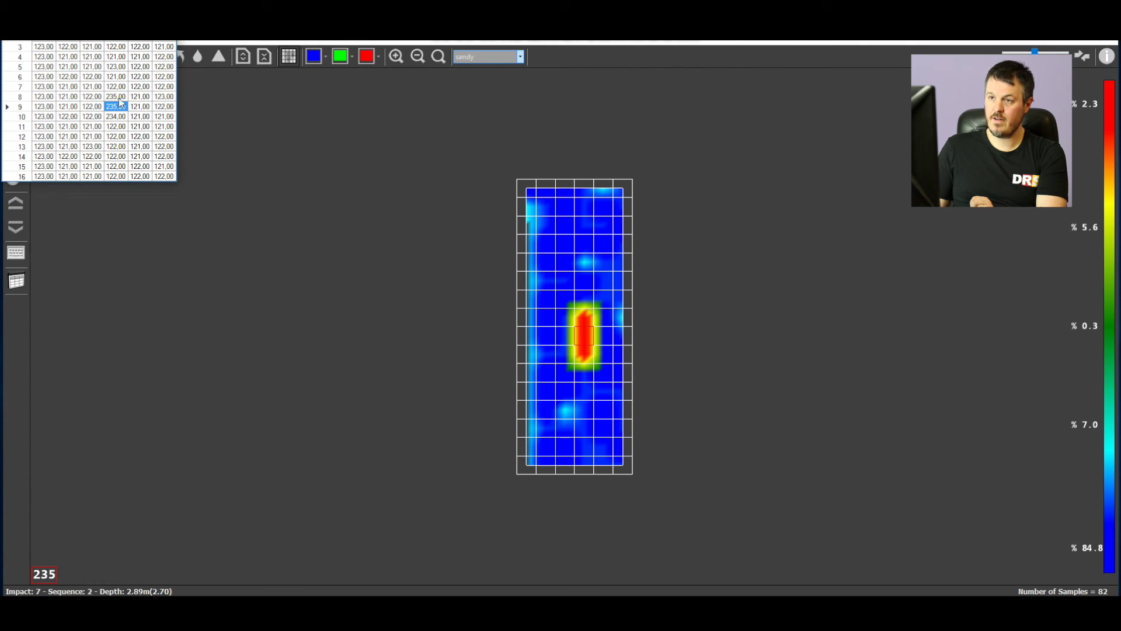
left_click(115, 116)
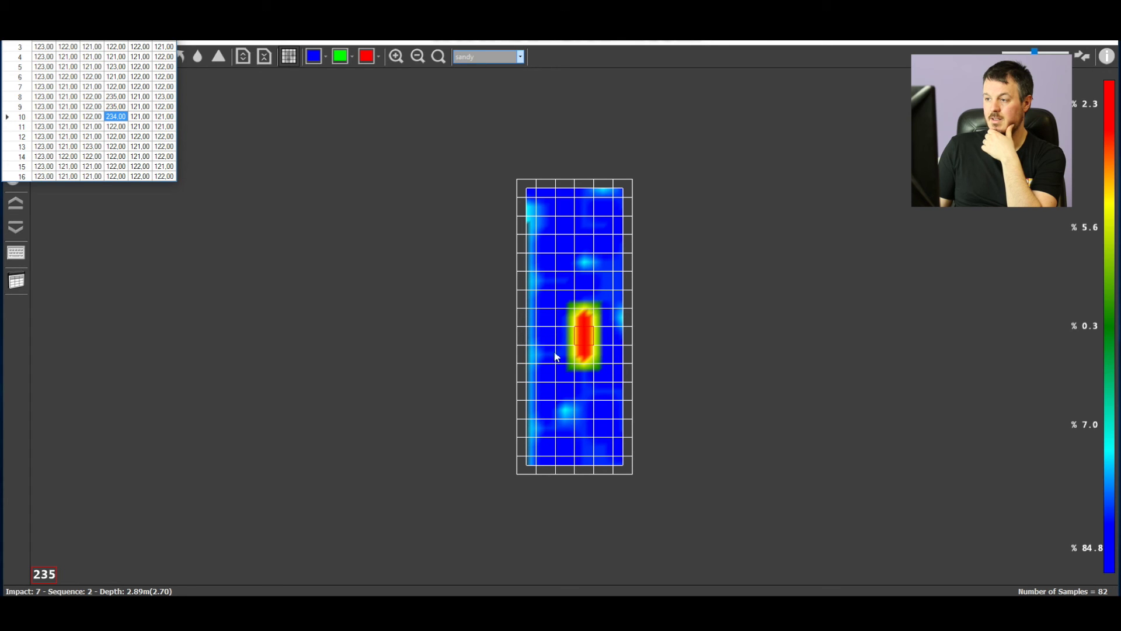
Step the marker along the anomaly at sequence 2 between impacts 9 and 6 to compare depths, and show the scan in perspective
key("Up")
key("Up")
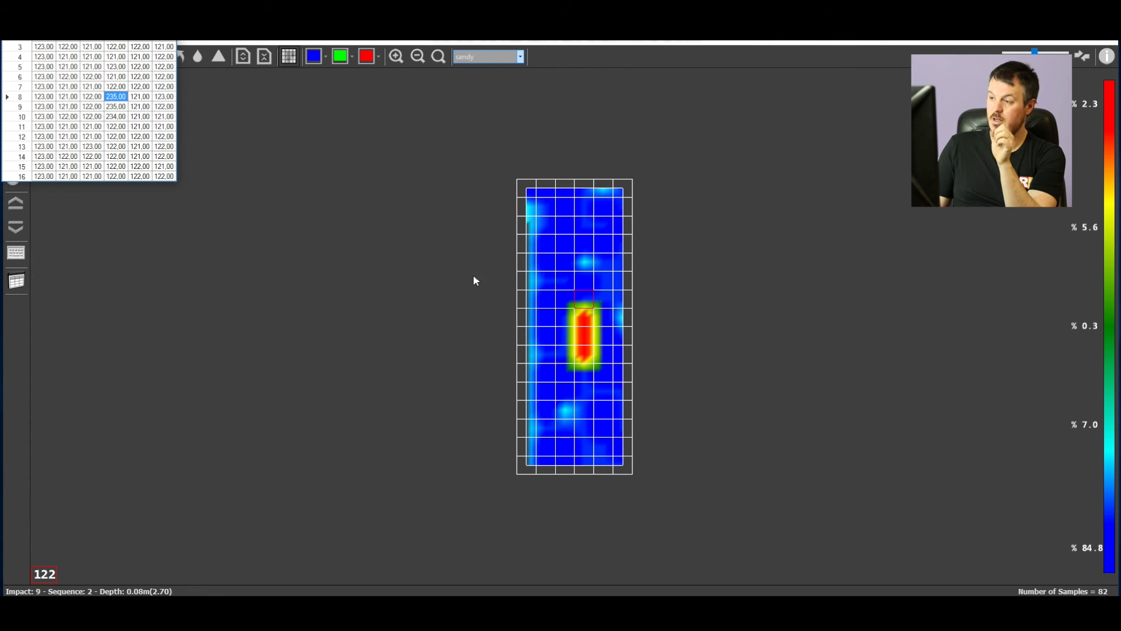
left_click(576, 325)
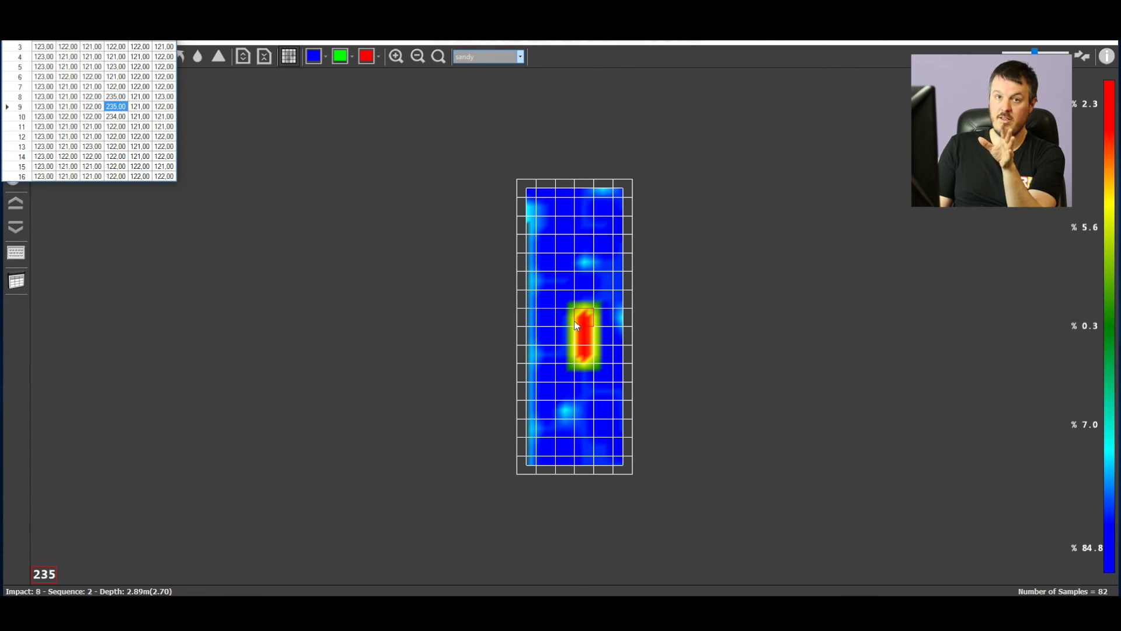
key("Down")
key("Down")
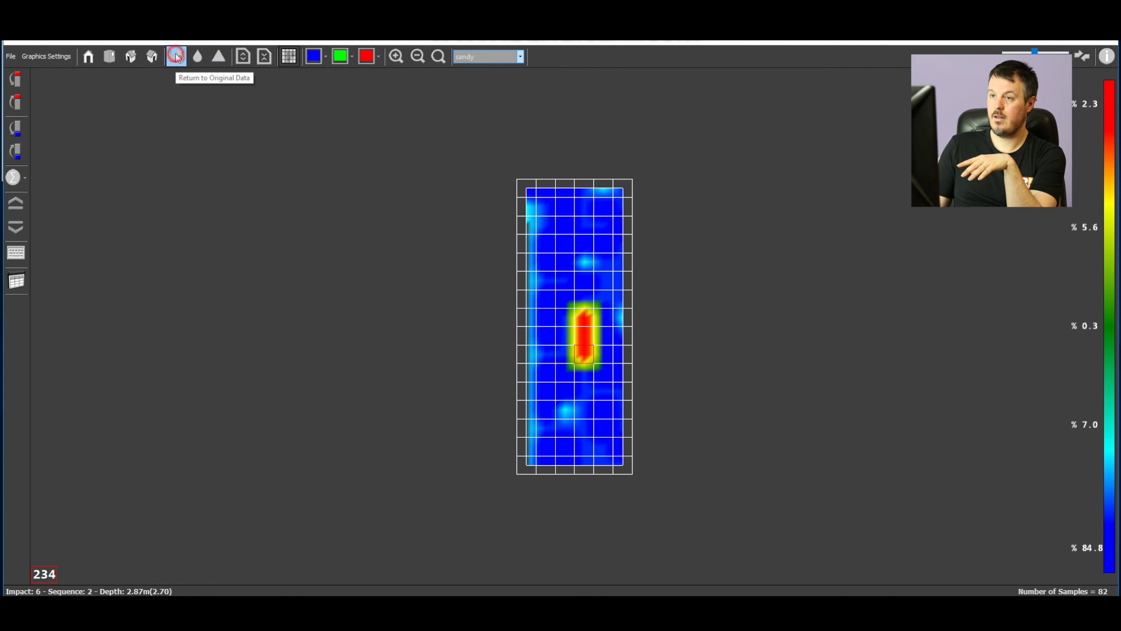
left_click(153, 57)
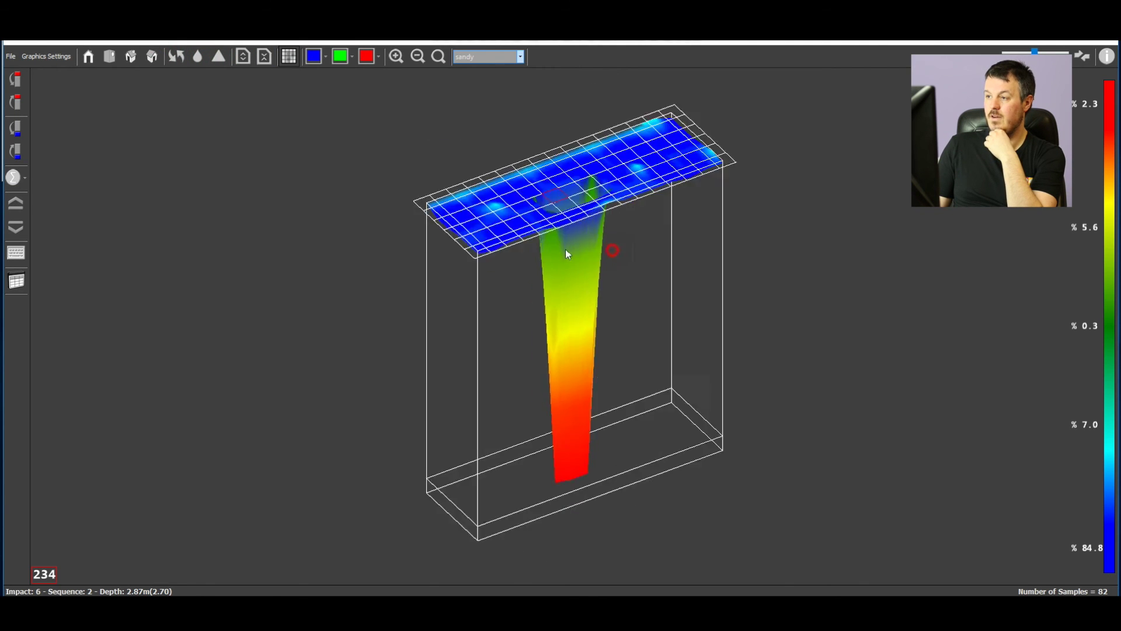